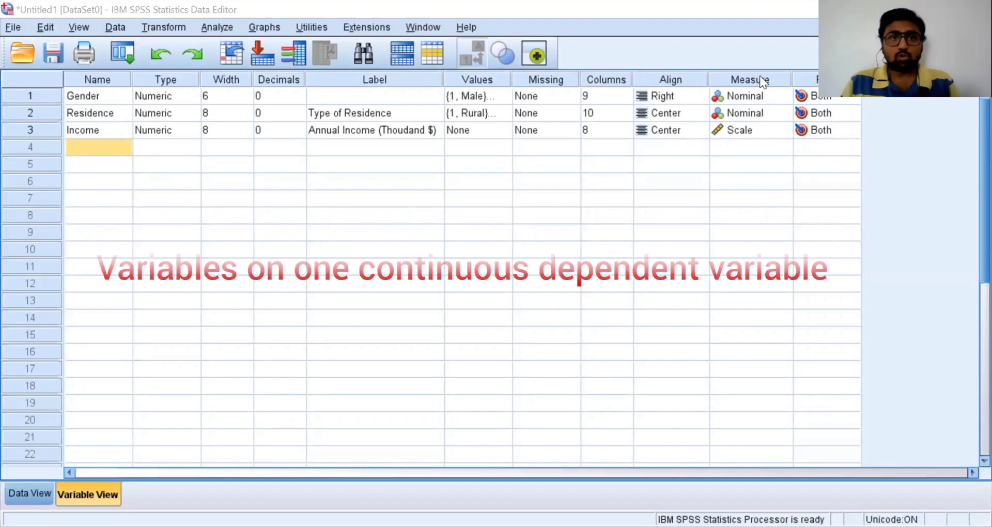
# Review the Gender and Residence variable definitions and inspect the value labels assigned to Gender.
pyautogui.click(89, 103)
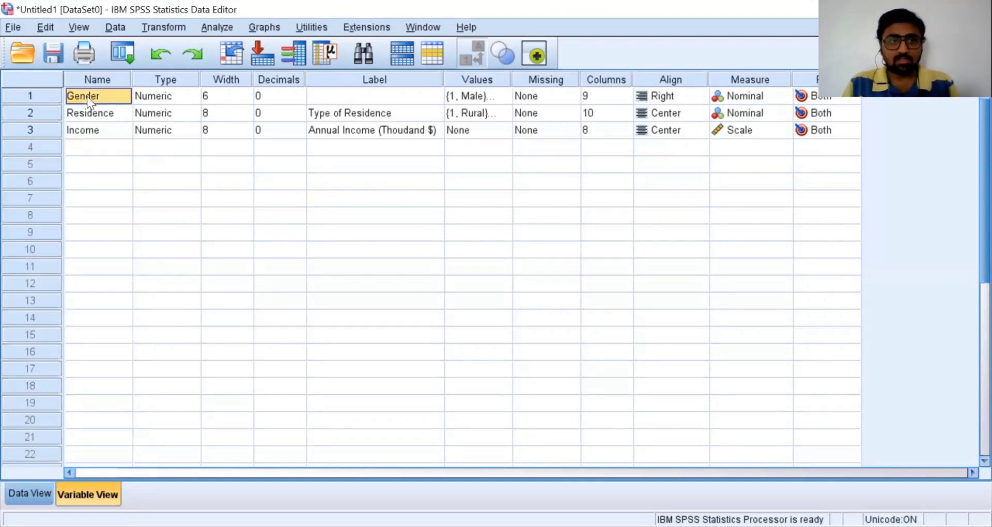
pyautogui.click(101, 113)
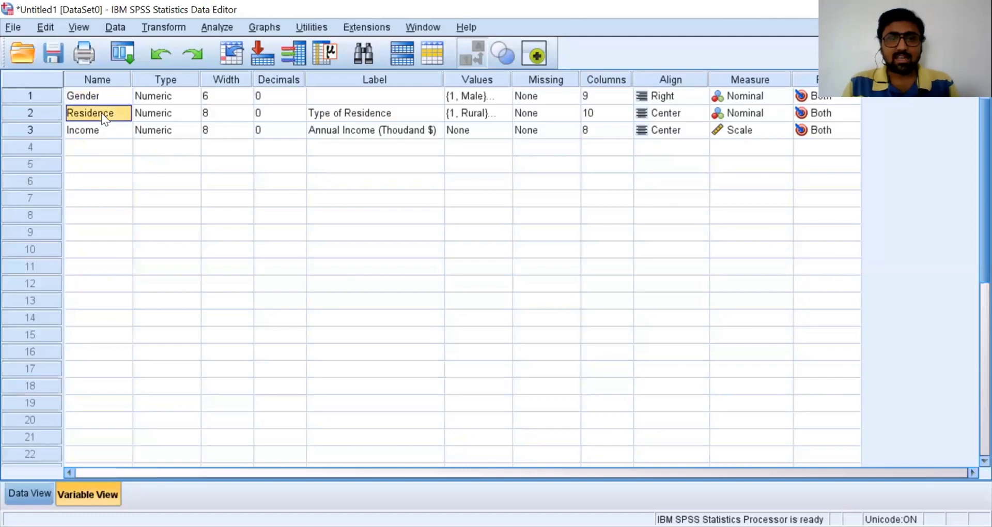
pyautogui.click(338, 115)
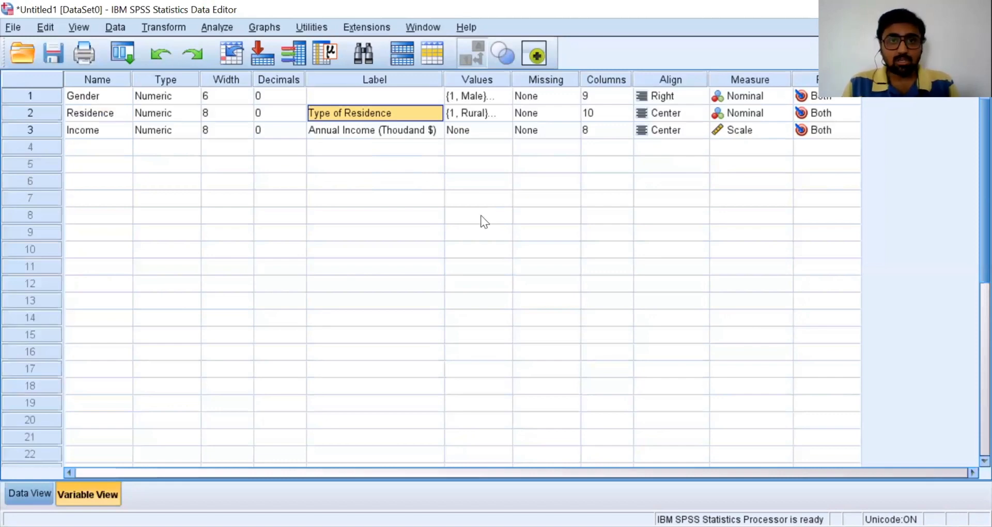
pyautogui.doubleClick(504, 95)
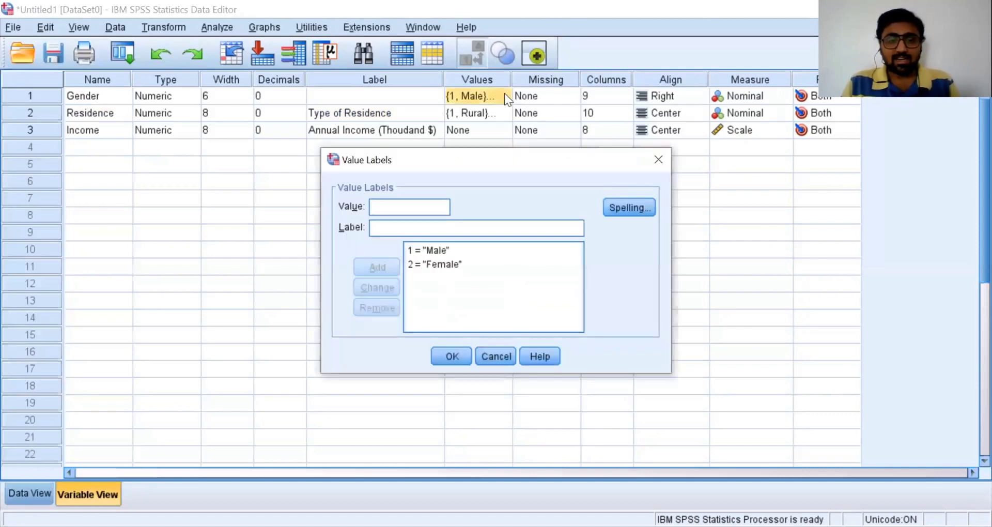
pyautogui.click(528, 251)
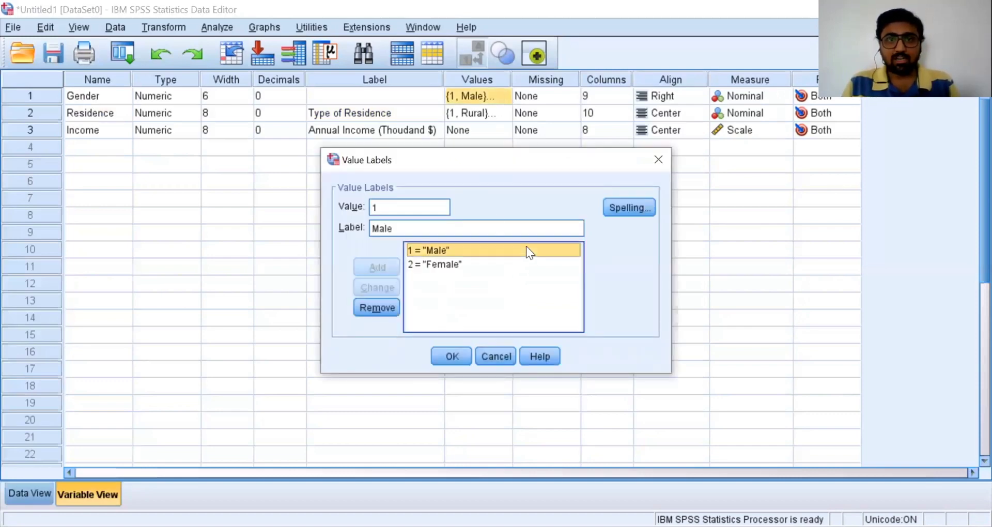
pyautogui.click(519, 264)
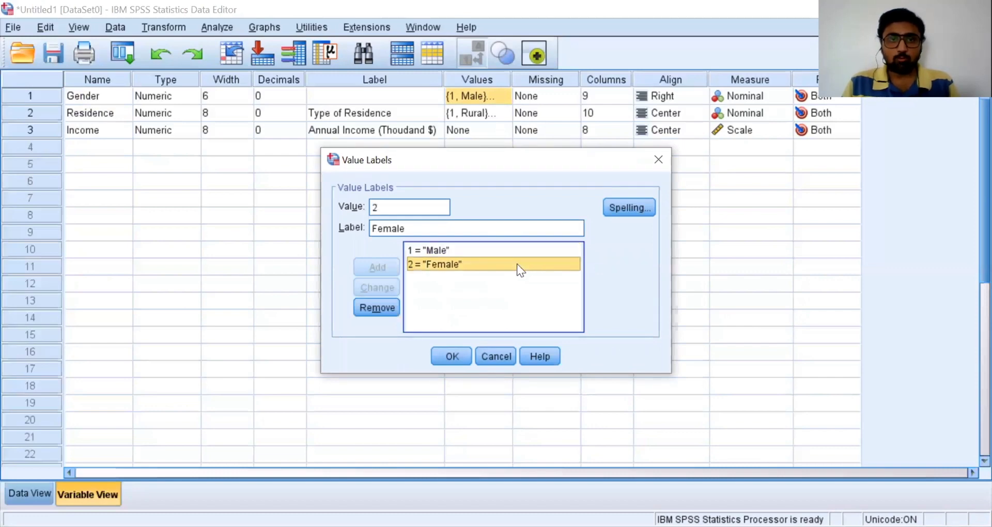
pyautogui.click(456, 356)
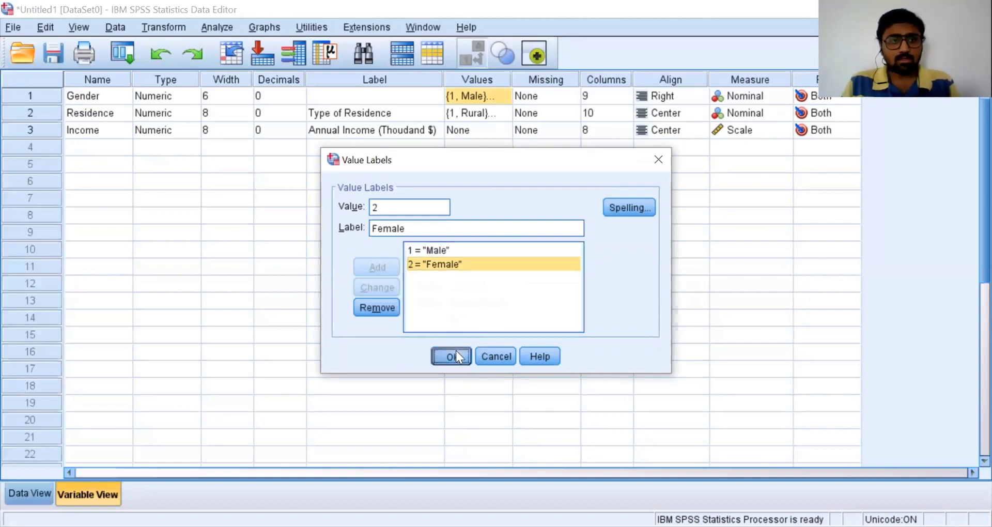
# Inspect each of the value labels defined for the Residence variable.
pyautogui.click(506, 115)
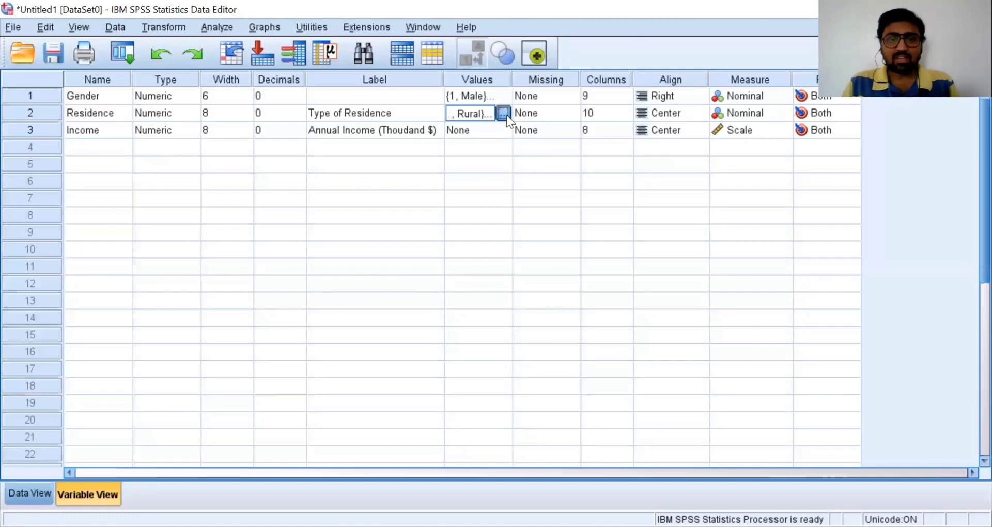
pyautogui.click(506, 115)
pyautogui.click(544, 250)
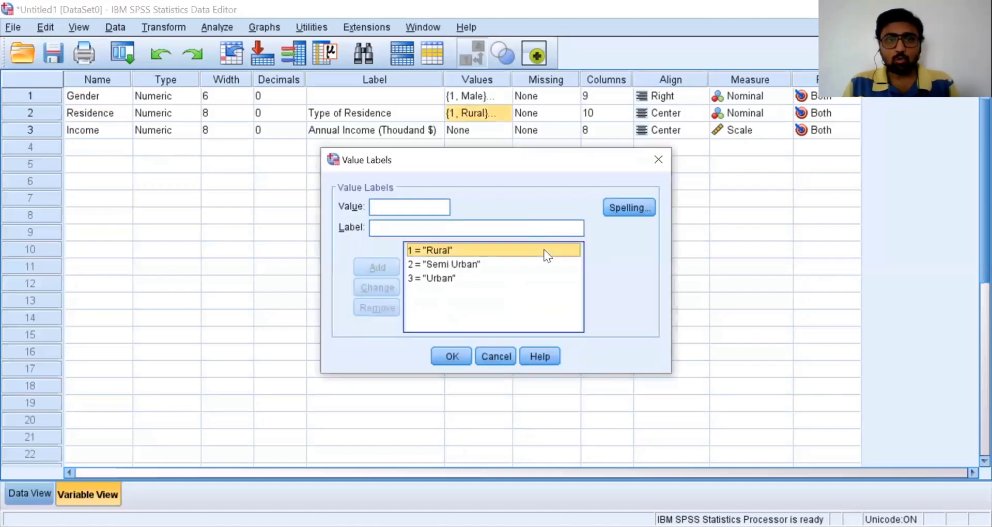
pyautogui.click(523, 272)
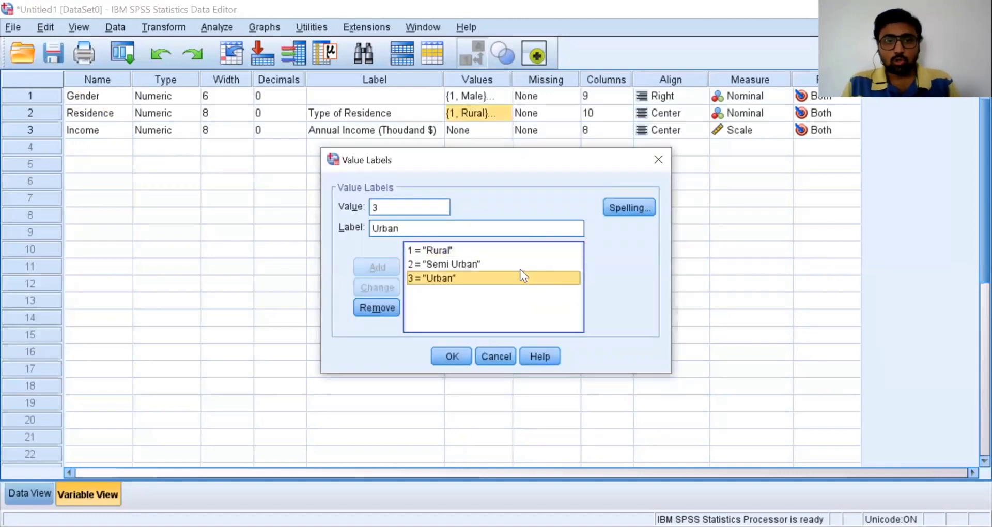
pyautogui.click(520, 268)
pyautogui.click(529, 278)
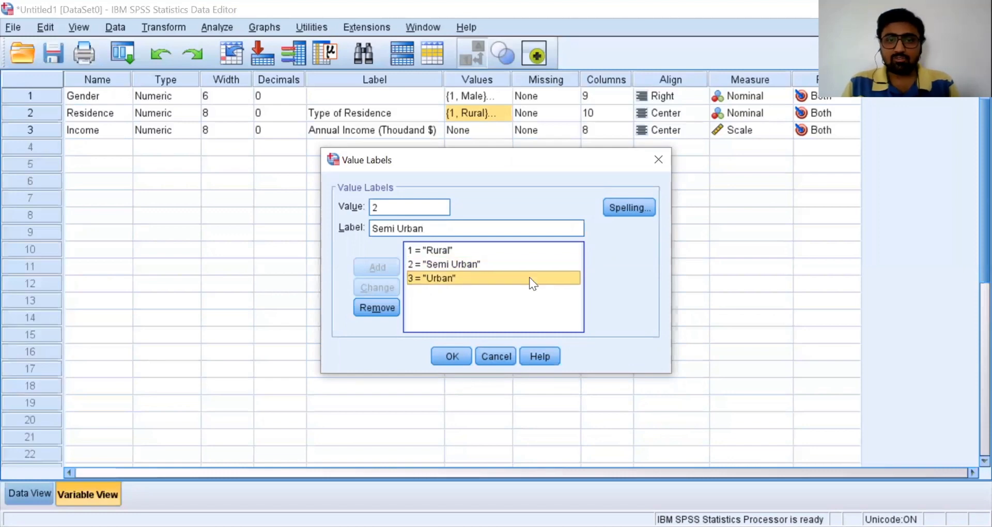
pyautogui.click(452, 356)
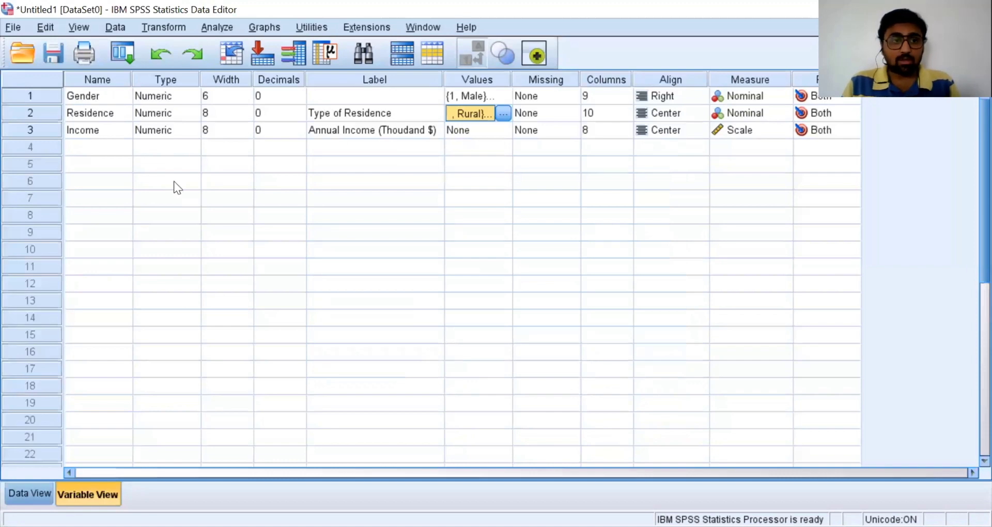
# Check the Income variable's name and label, and look over the male and female cases in the data.
pyautogui.click(114, 134)
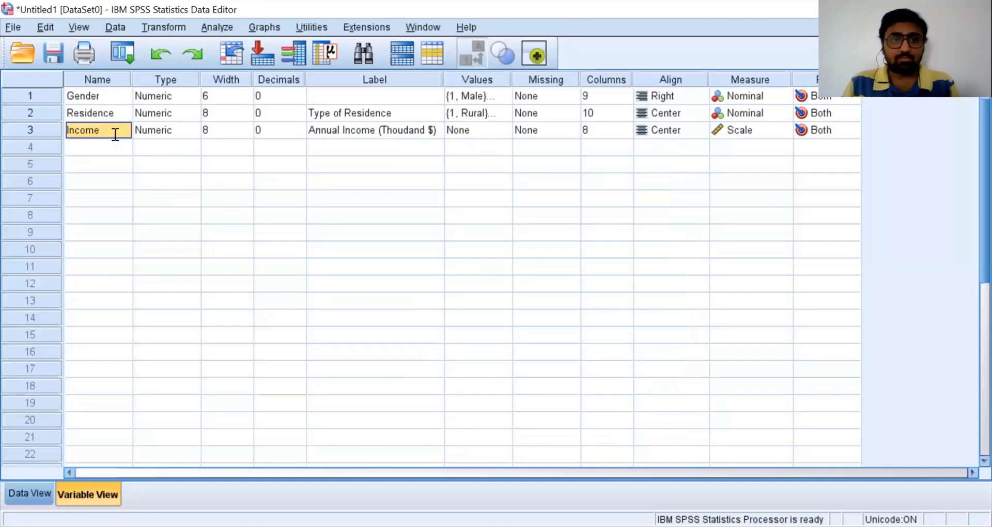
pyautogui.click(370, 132)
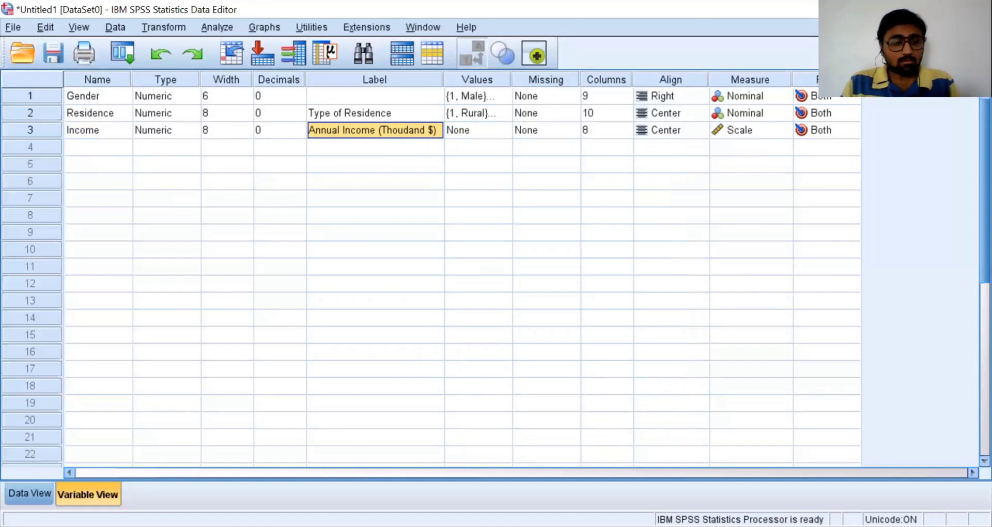
pyautogui.click(30, 493)
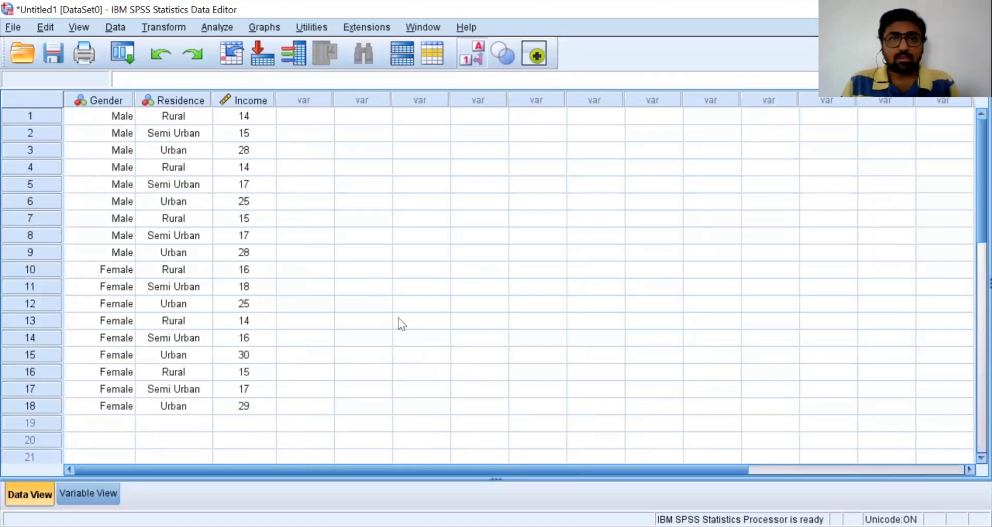
pyautogui.click(111, 255)
pyautogui.click(109, 406)
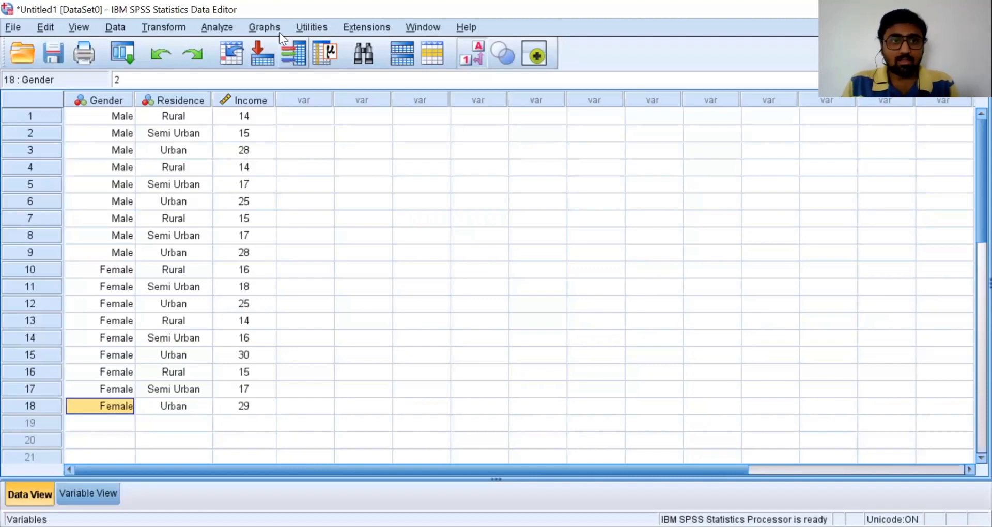
# Start a Univariate General Linear Model with cleared settings and assign Annual Income as the dependent variable.
pyautogui.click(223, 27)
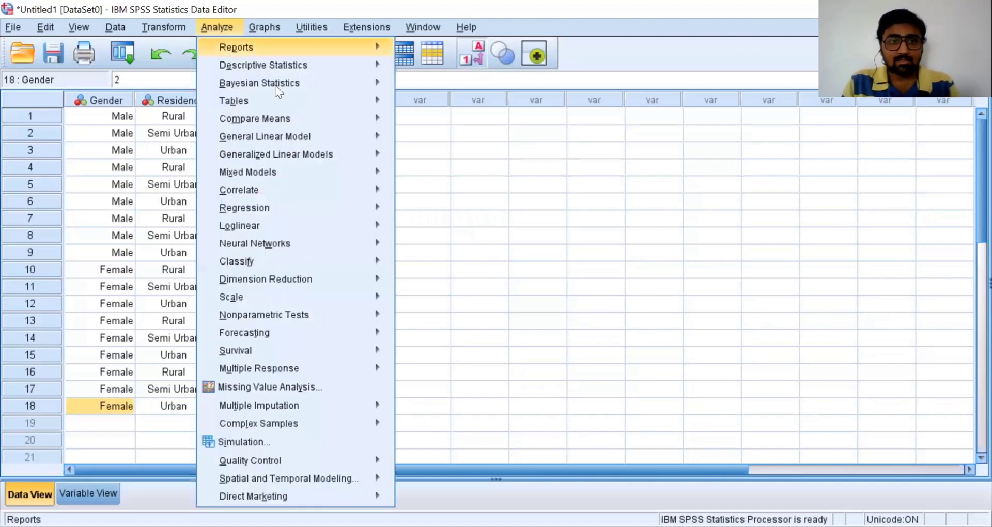
pyautogui.moveTo(345, 137)
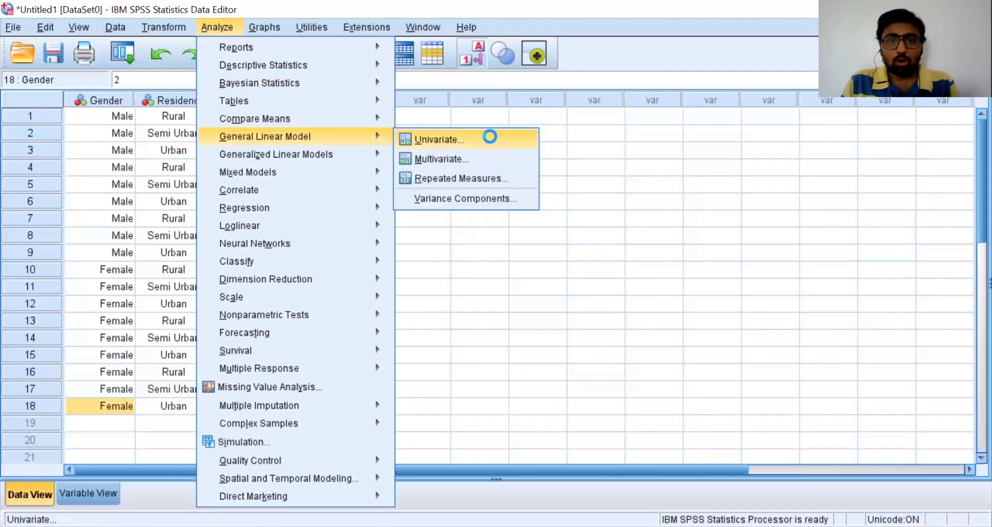
pyautogui.click(495, 394)
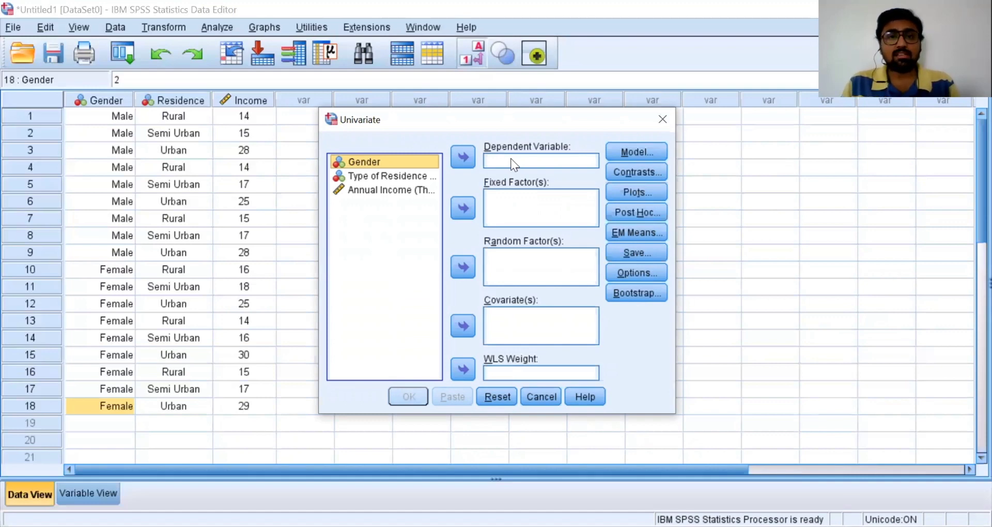
pyautogui.click(401, 190)
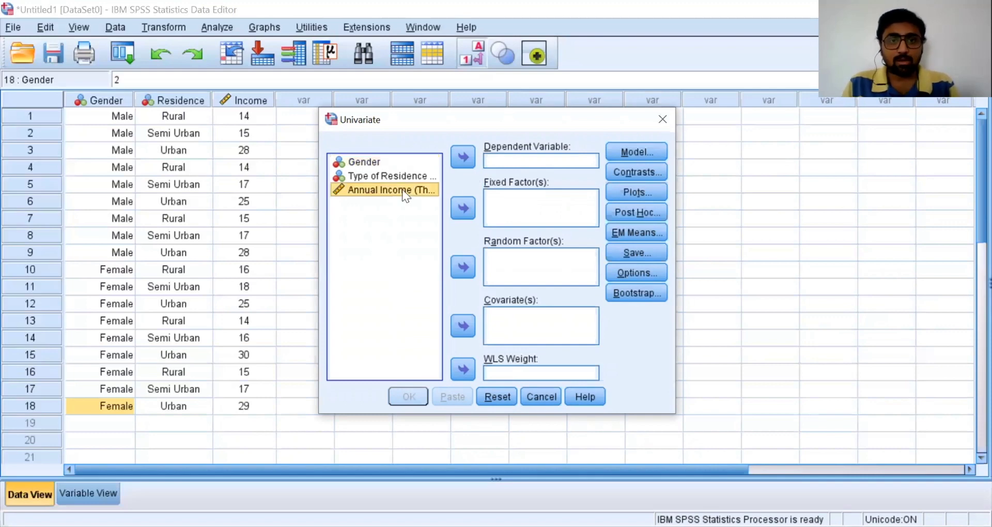
pyautogui.click(462, 158)
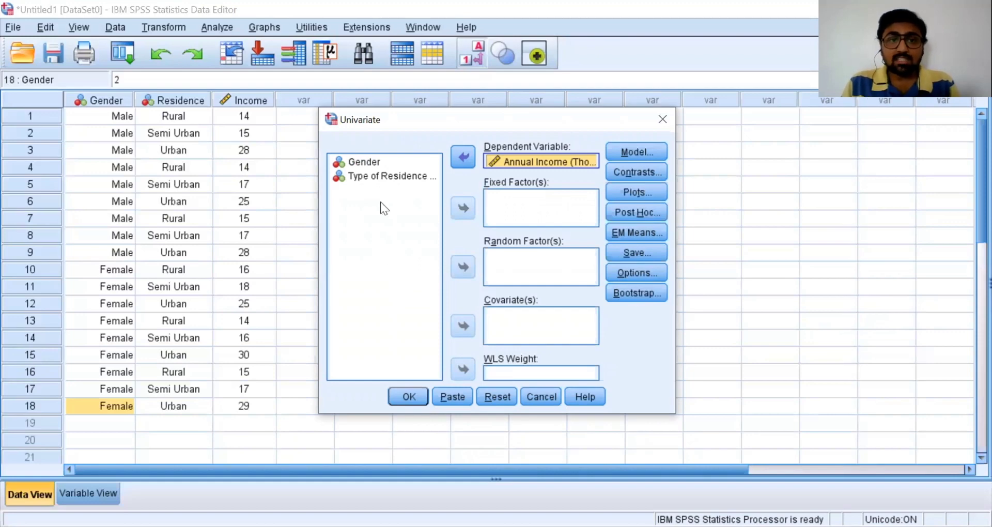
# Add Gender and Type of Residence as fixed factors and run the univariate analysis.
pyautogui.click(364, 161)
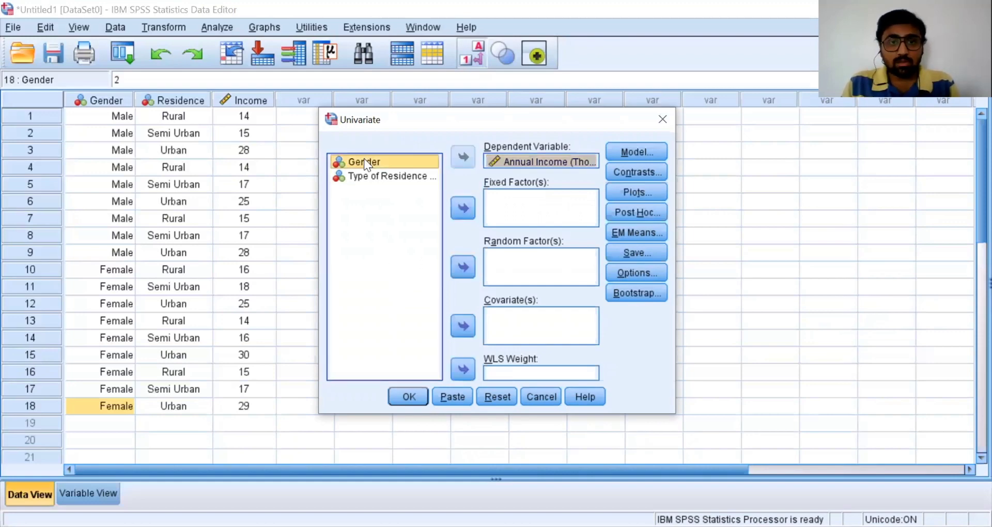
pyautogui.click(458, 200)
pyautogui.click(416, 163)
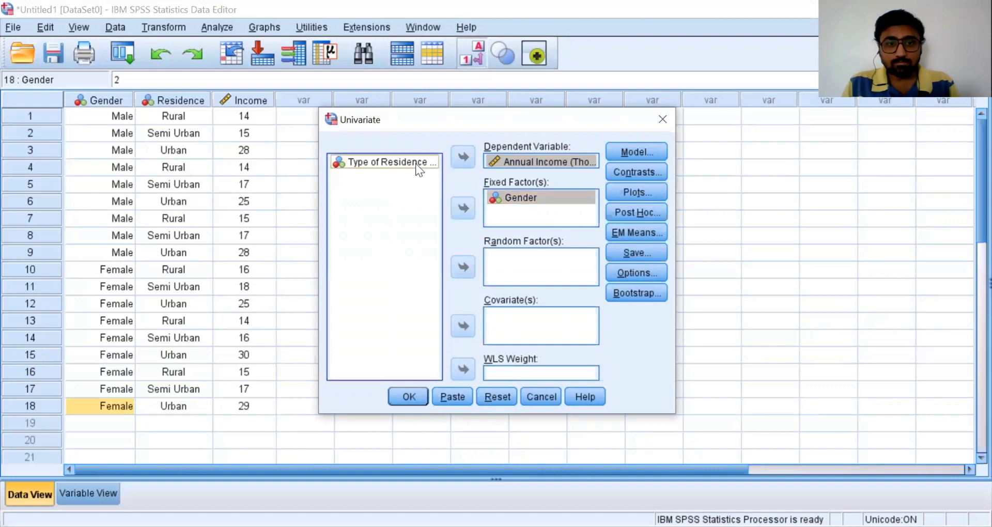
pyautogui.click(463, 209)
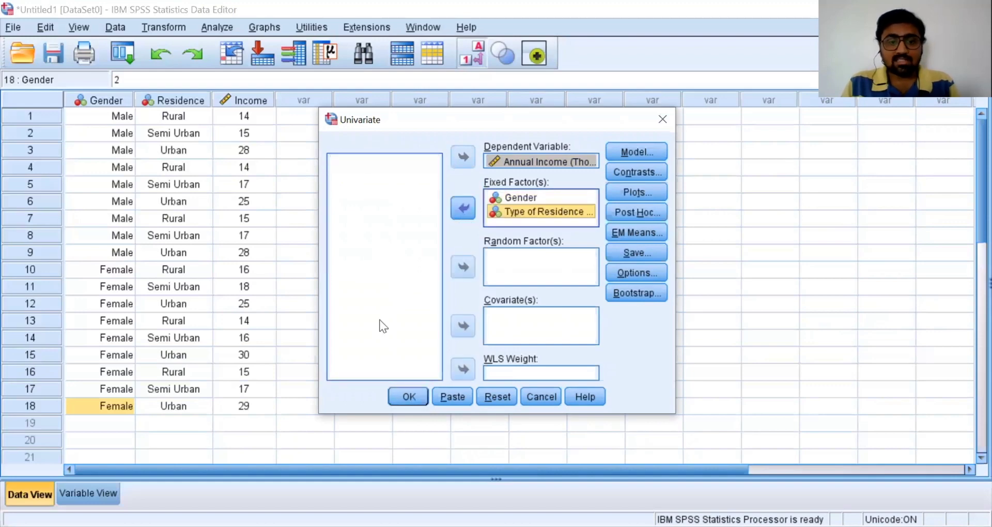
pyautogui.click(405, 397)
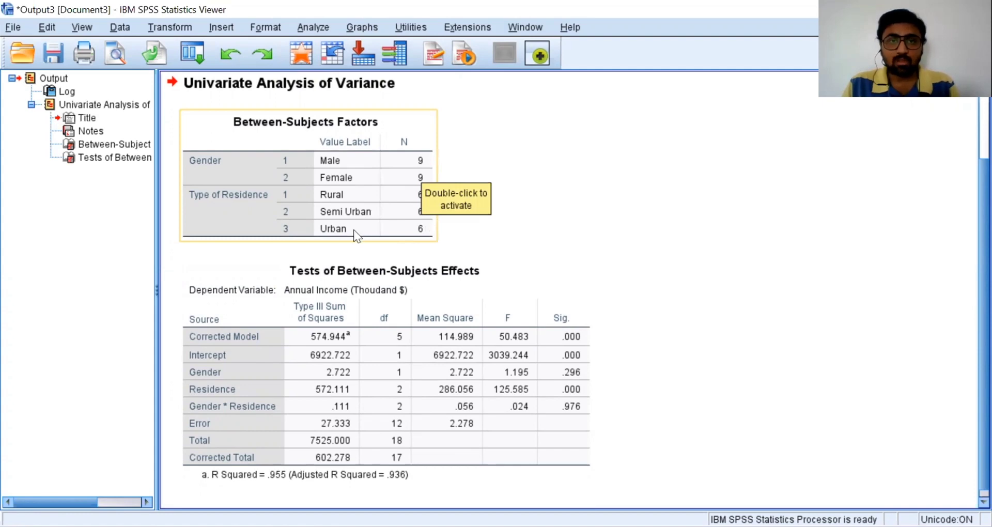
# Examine the Tests of Between-Subjects Effects table, including the significance value for Gender.
pyautogui.scroll(-1, 969, 290)
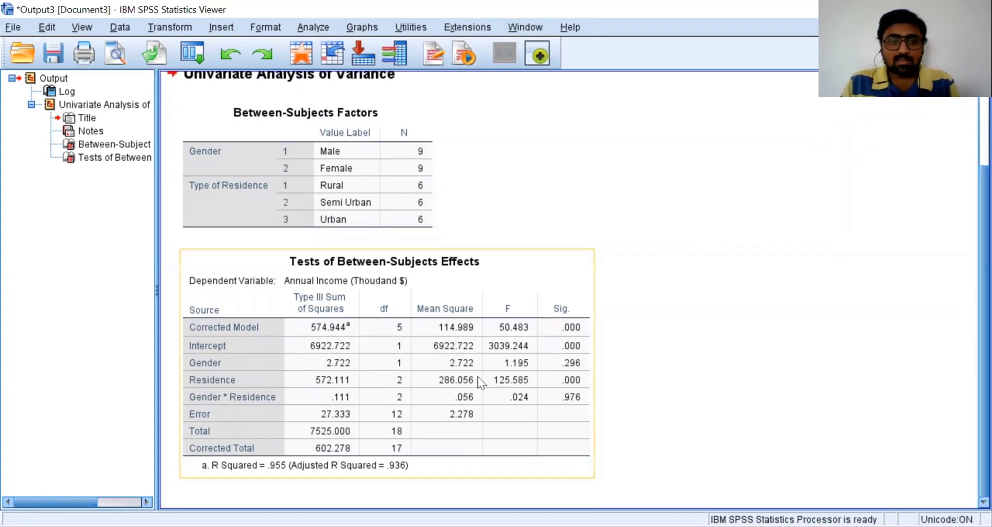
pyautogui.click(533, 281)
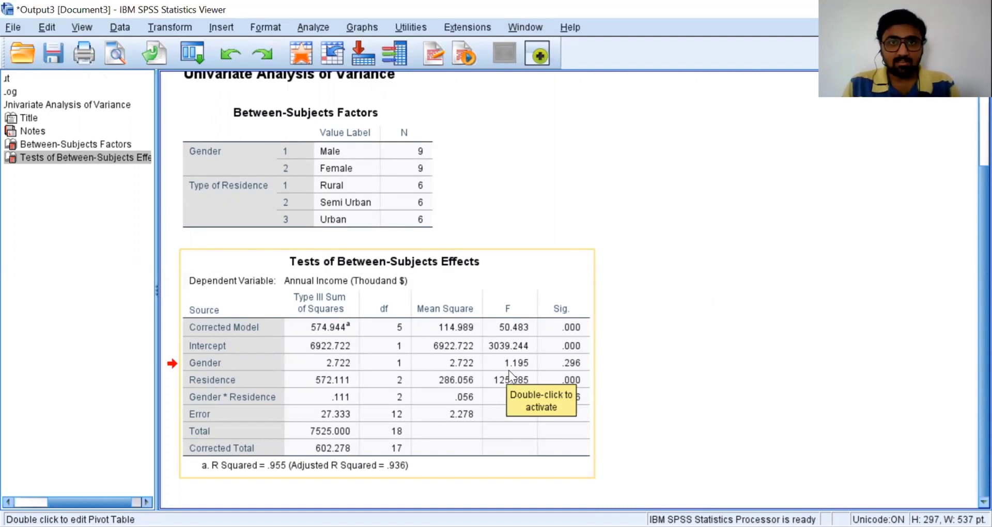
pyautogui.click(572, 365)
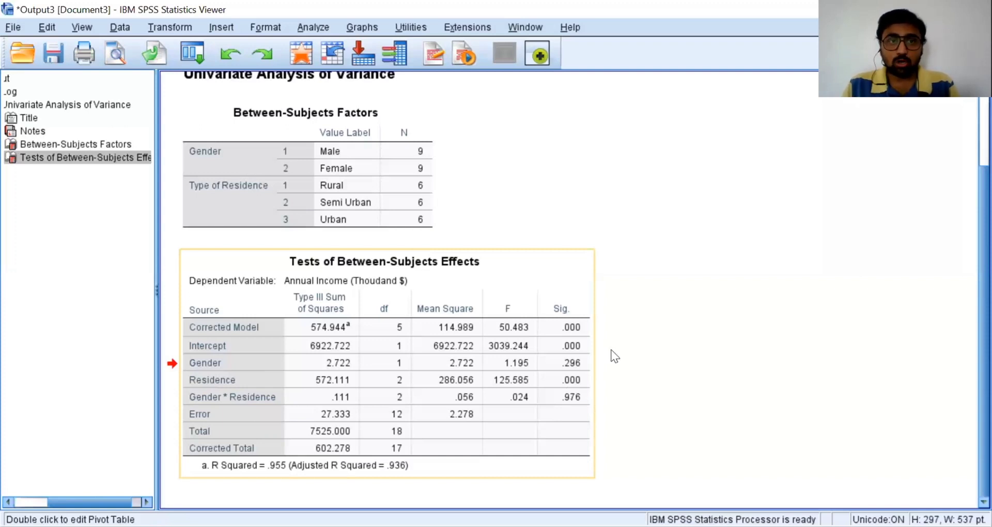
# Rerun the Univariate General Linear Model with a Scheffe post hoc test for the Residence factor.
pyautogui.click(314, 26)
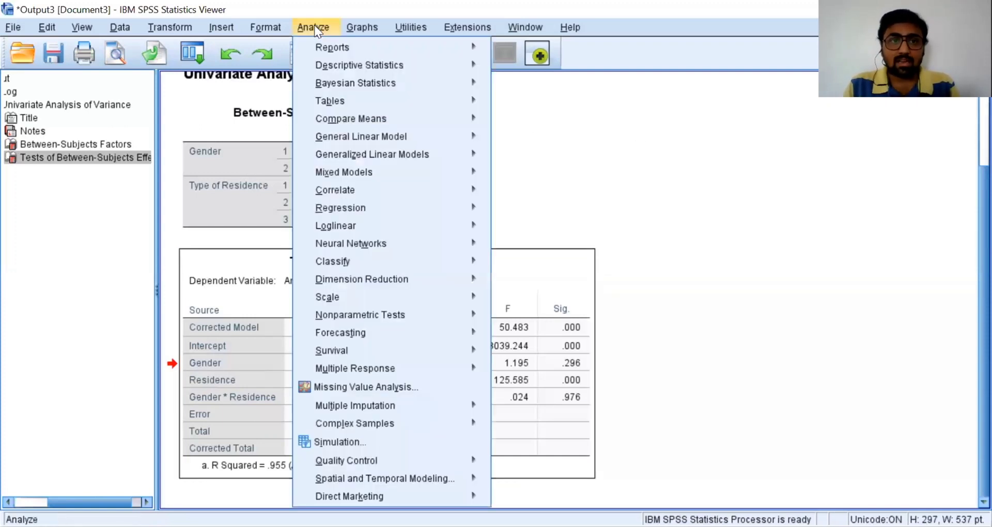
pyautogui.moveTo(450, 135)
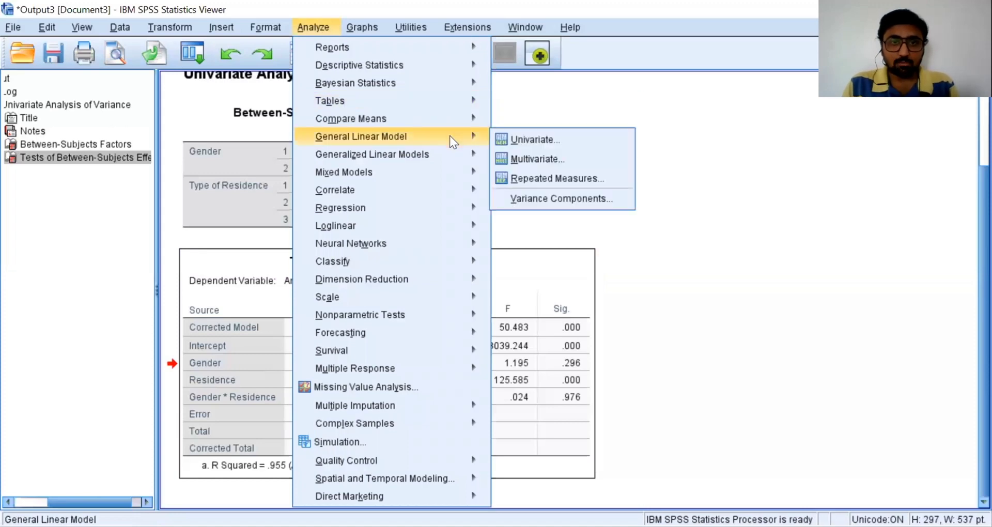
pyautogui.click(532, 139)
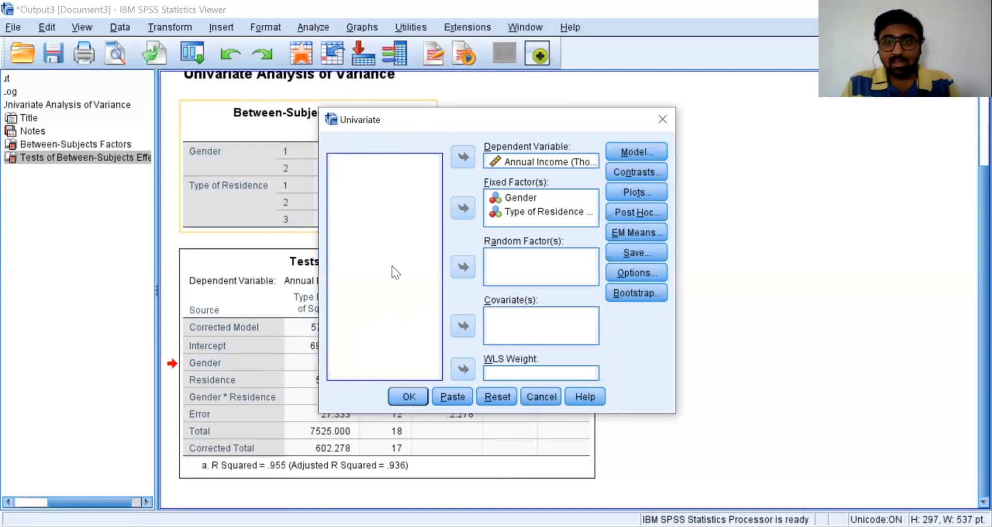
pyautogui.click(635, 216)
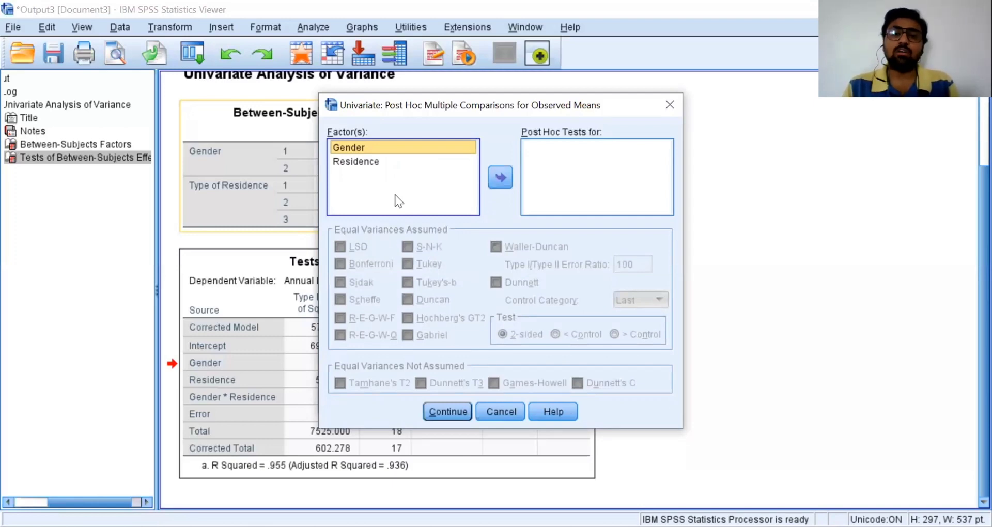
pyautogui.click(366, 161)
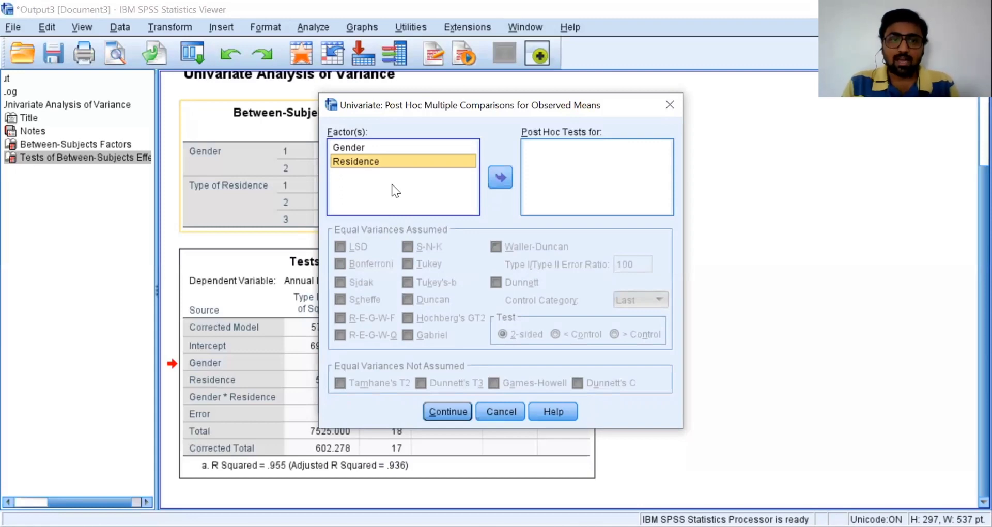
pyautogui.click(498, 177)
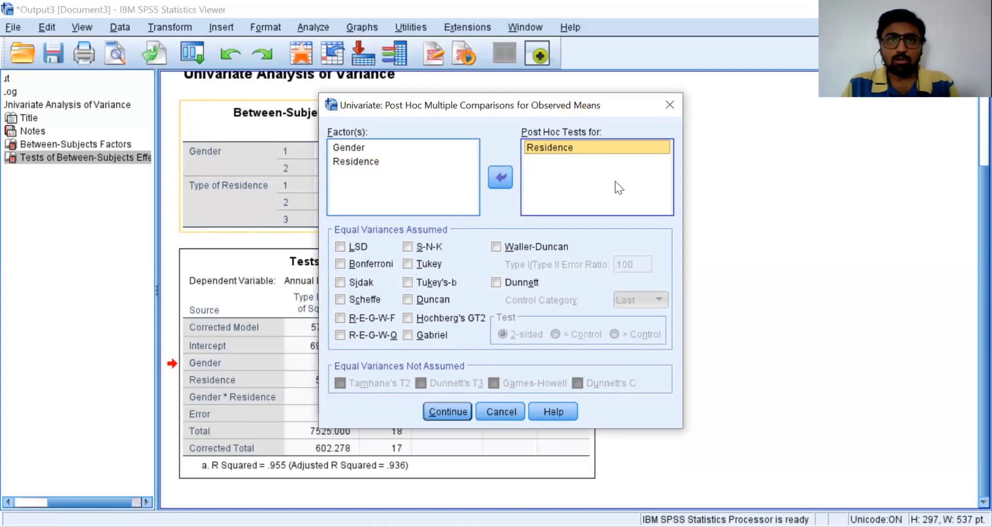
pyautogui.click(370, 298)
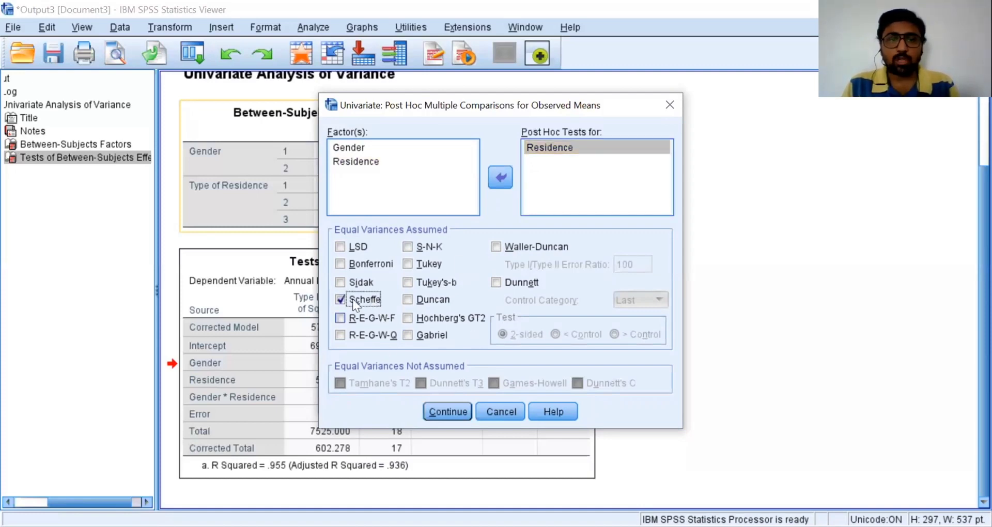
pyautogui.click(447, 412)
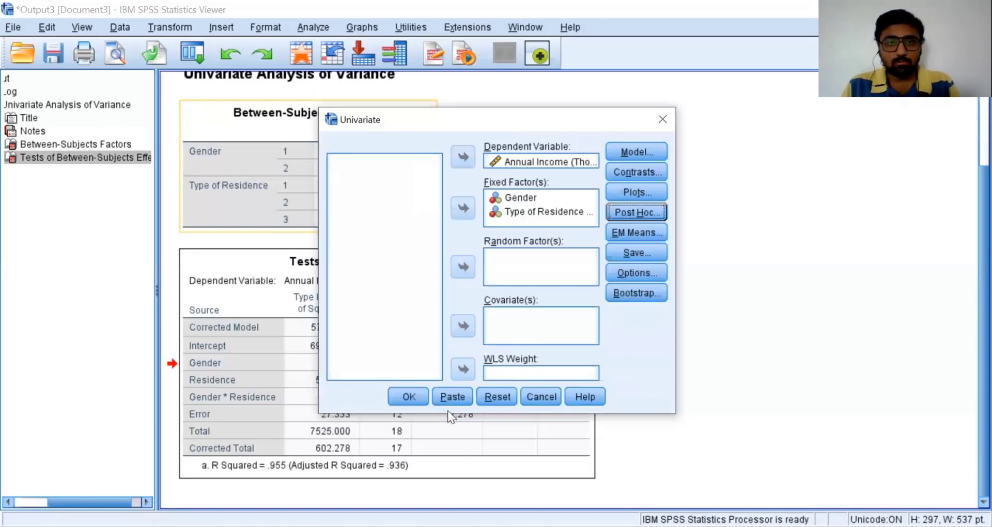
pyautogui.click(411, 395)
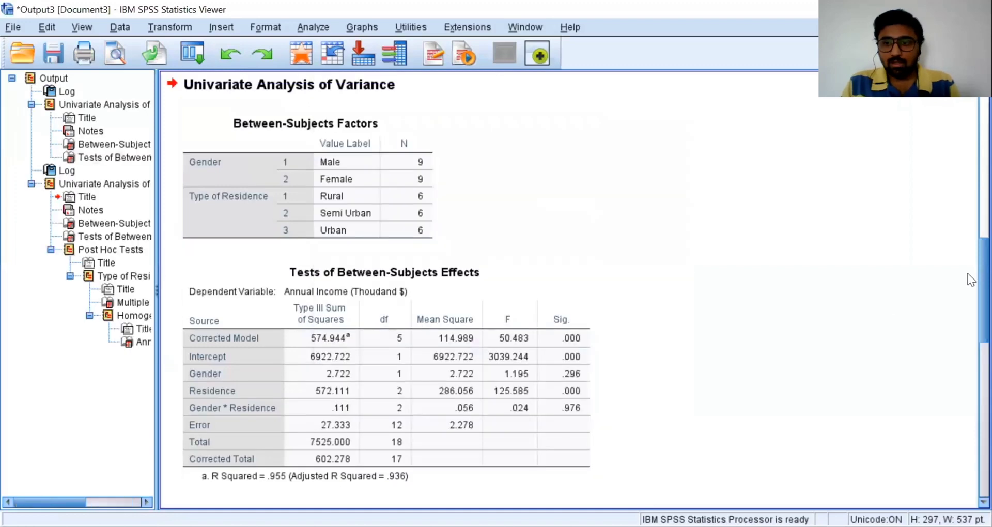
# Examine the Scheffe Multiple Comparisons table for the pairwise differences between rural, semi-urban and urban residence.
pyautogui.scroll(-10, 970, 281)
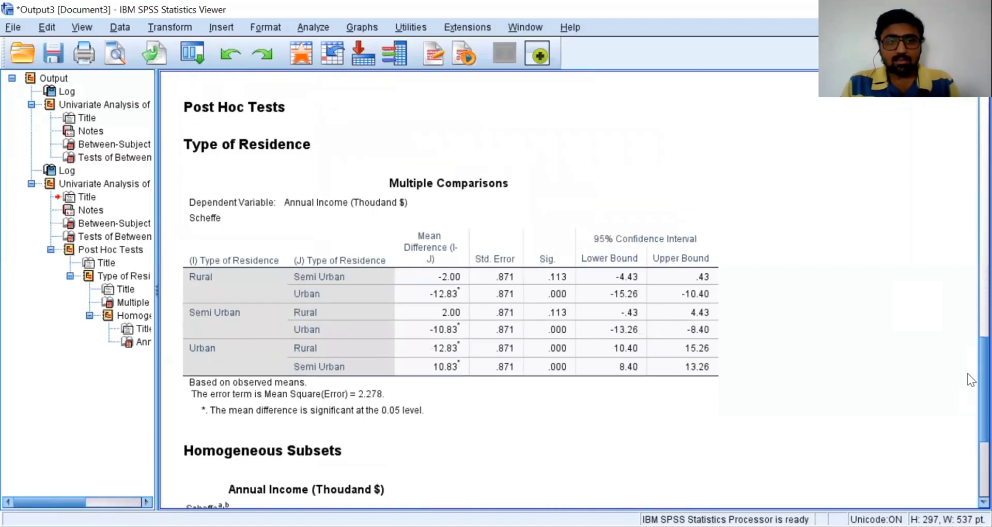
pyautogui.scroll(-2, 968, 383)
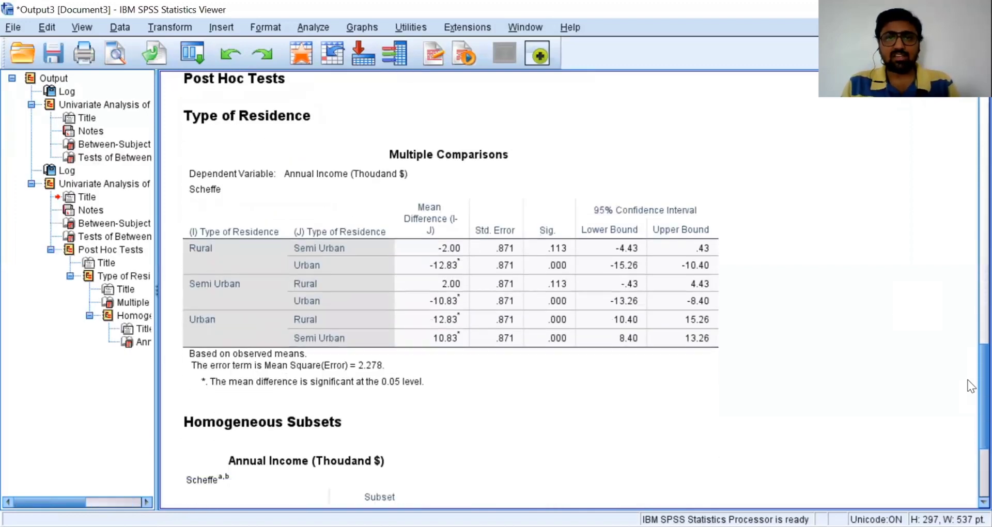
pyautogui.click(520, 170)
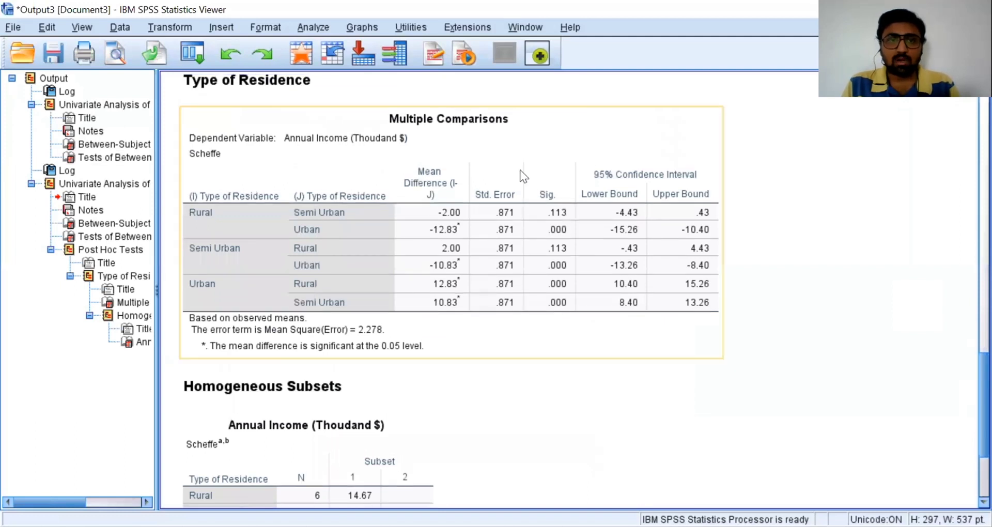
pyautogui.click(287, 406)
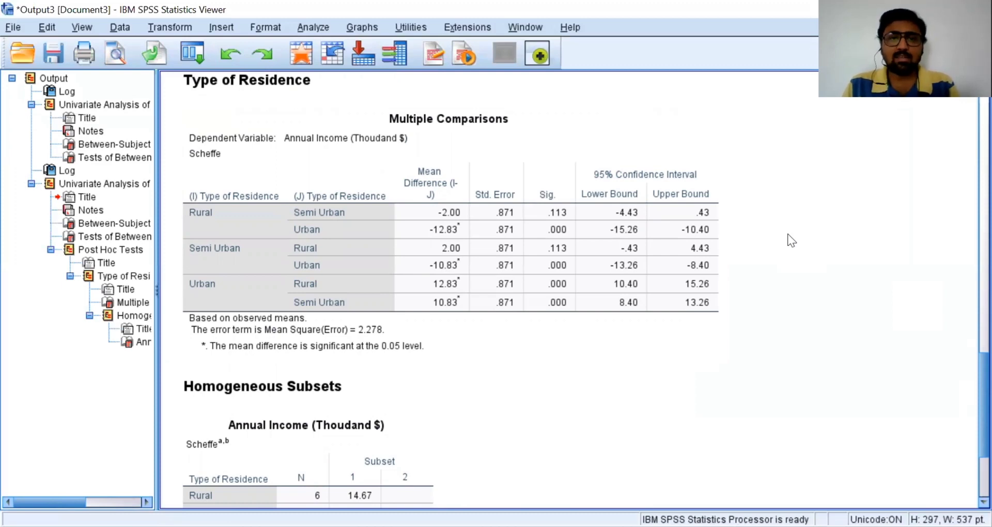
pyautogui.click(627, 220)
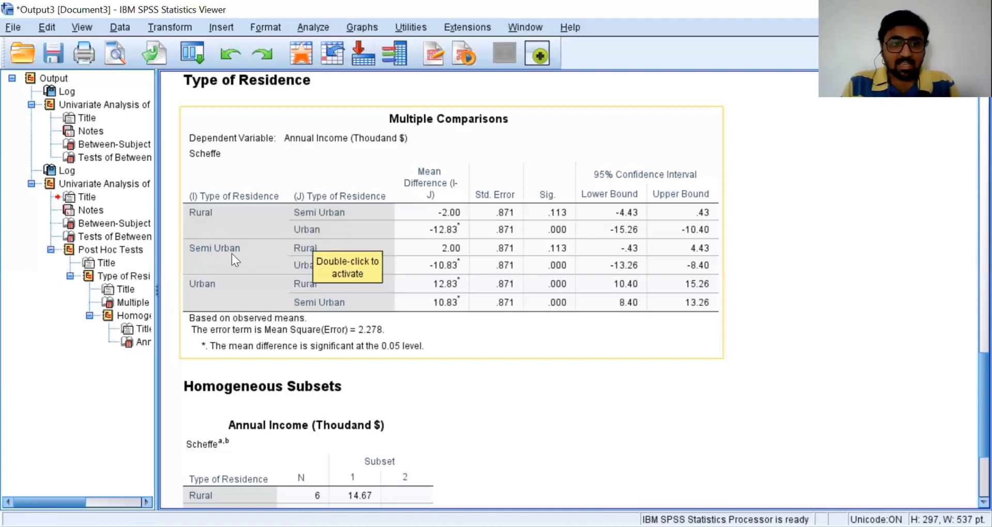
pyautogui.click(299, 253)
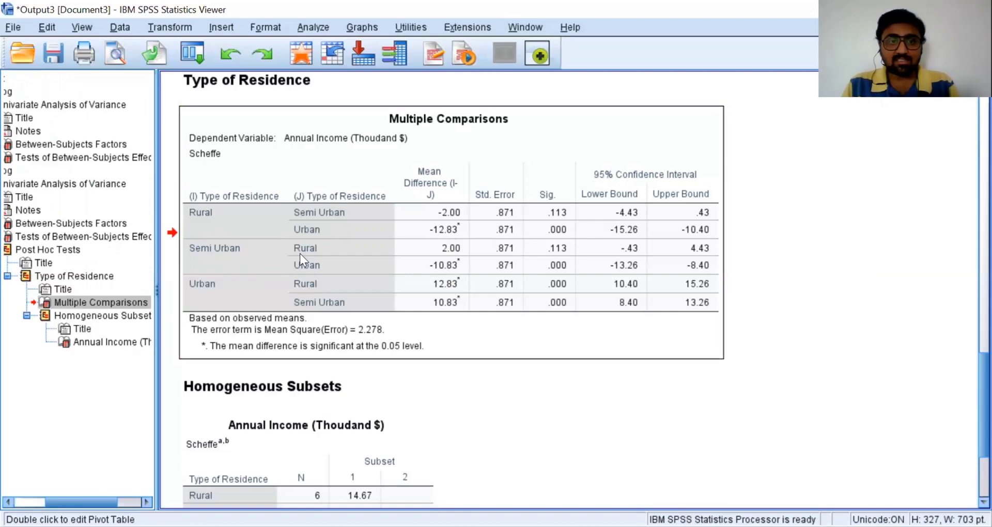
pyautogui.doubleClick(300, 253)
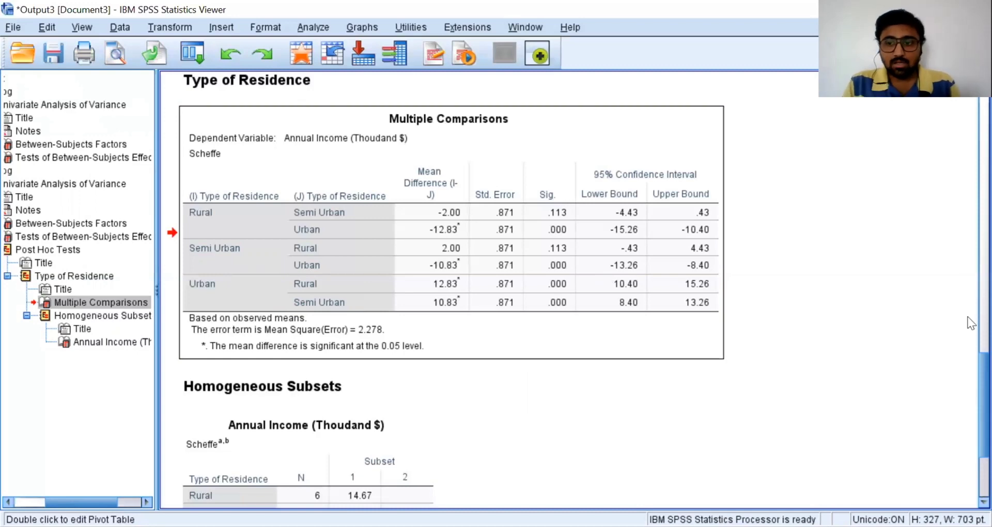
# Review the Homogeneous Subsets table for annual income and compare it with the between-subjects effects and multiple comparisons.
pyautogui.scroll(-3, 966, 363)
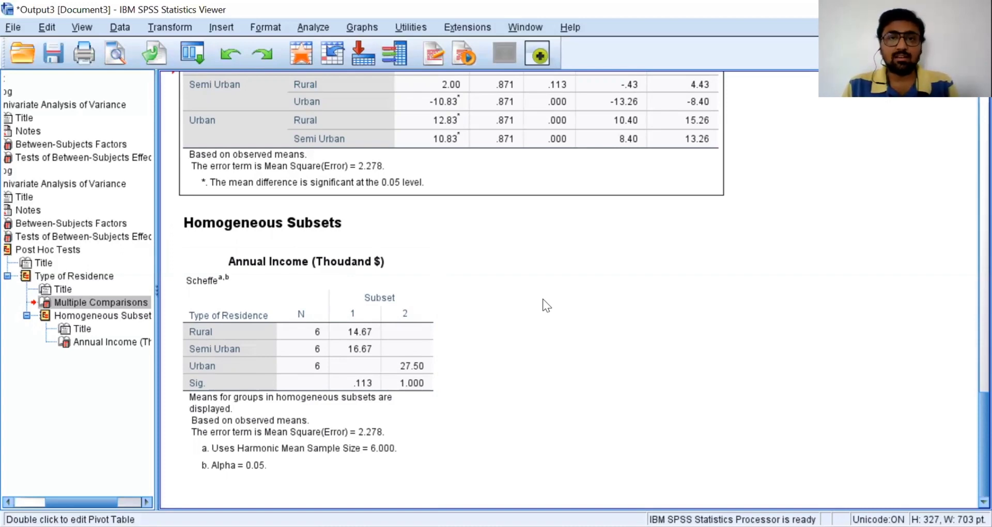
pyautogui.moveTo(967, 388); pyautogui.dragTo(967, 300)
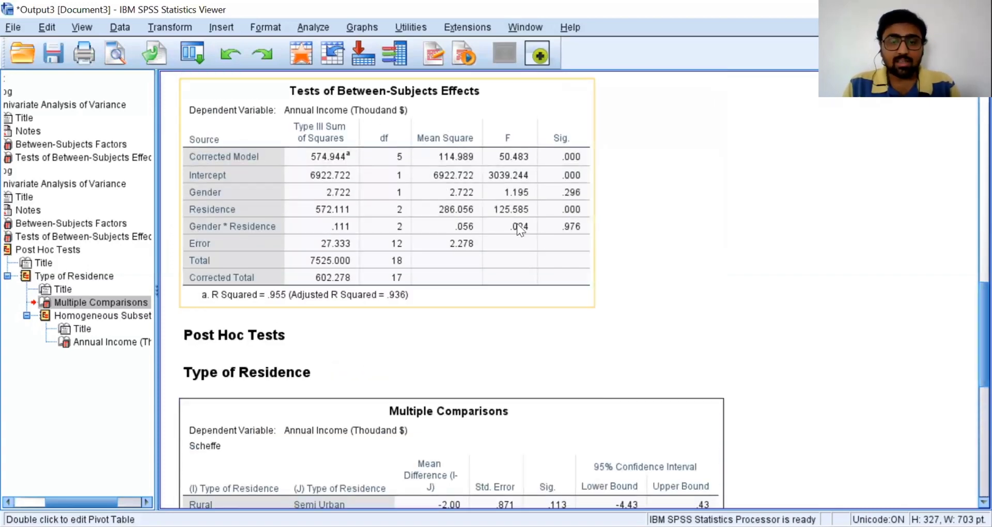
pyautogui.click(679, 219)
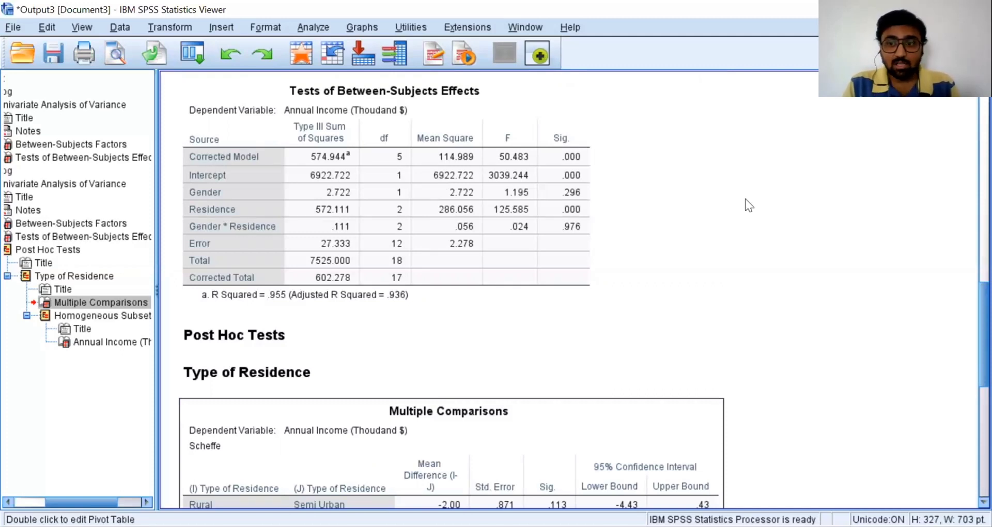
pyautogui.scroll(-10, 967, 319)
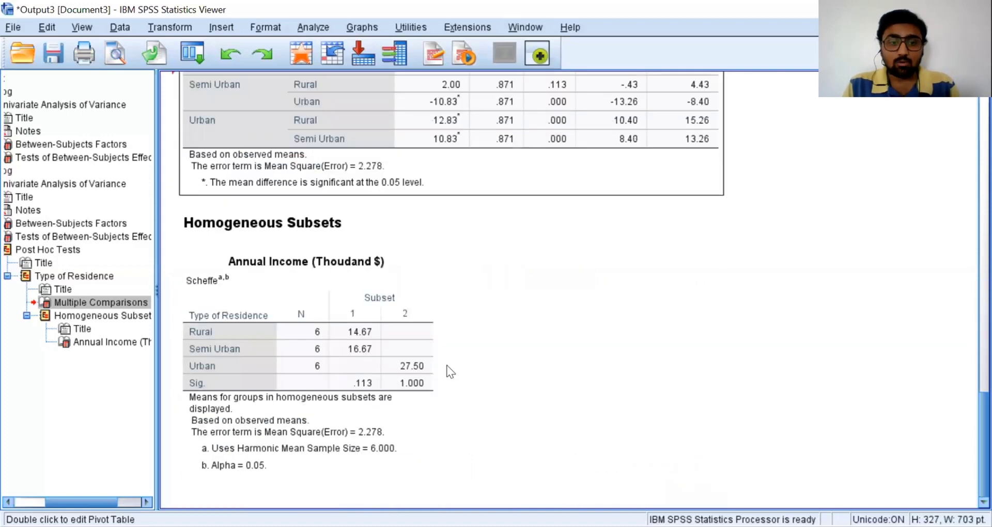
pyautogui.click(436, 366)
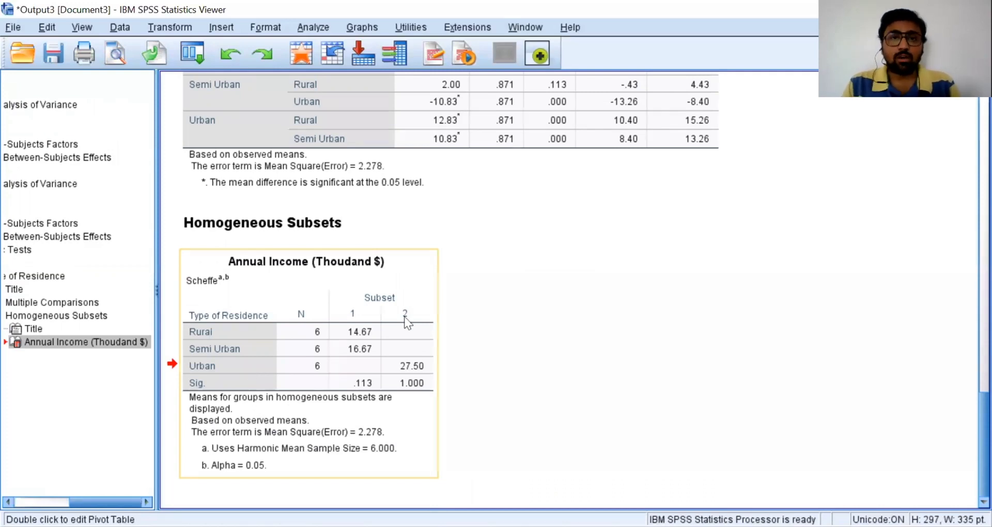
pyautogui.scroll(10, 967, 340)
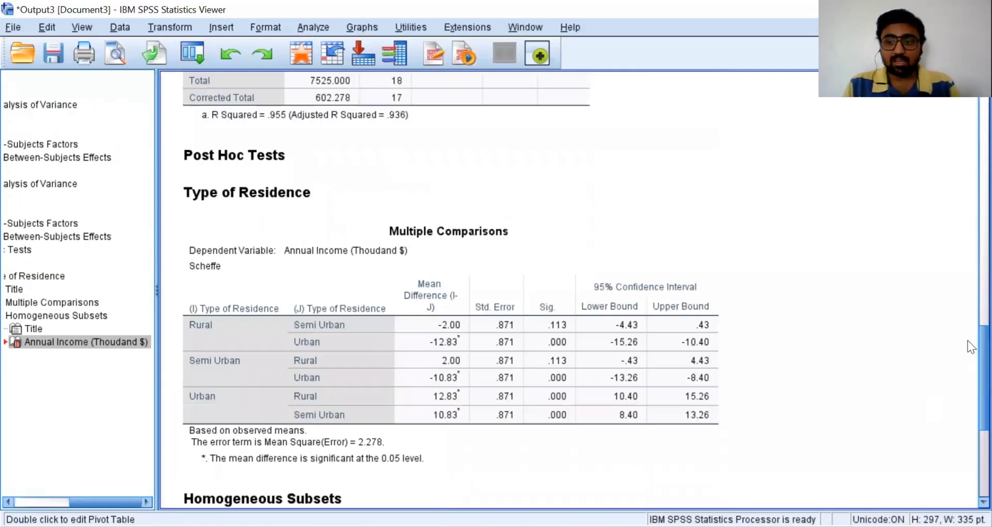